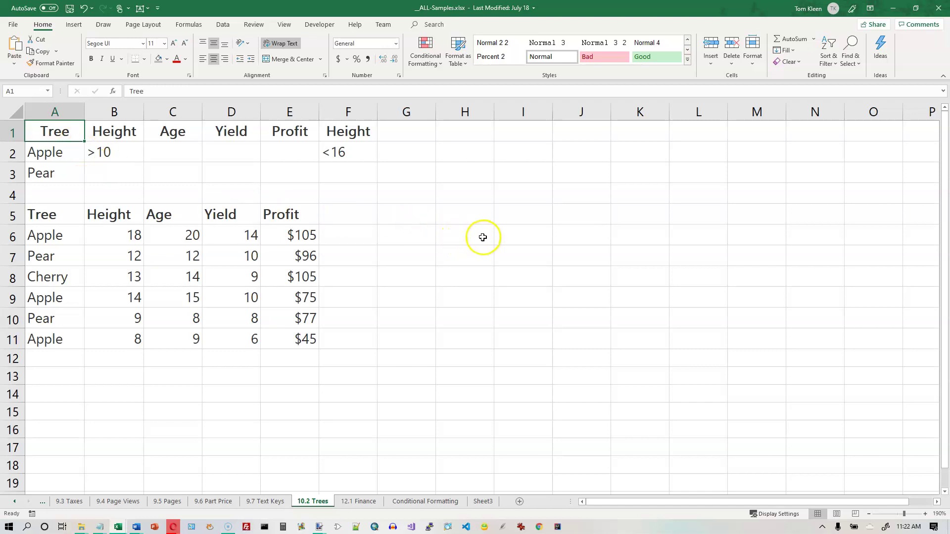
# Step: Enter the label "Lowest Profit:" in H6 and right-align column H
pyautogui.click(461, 236)
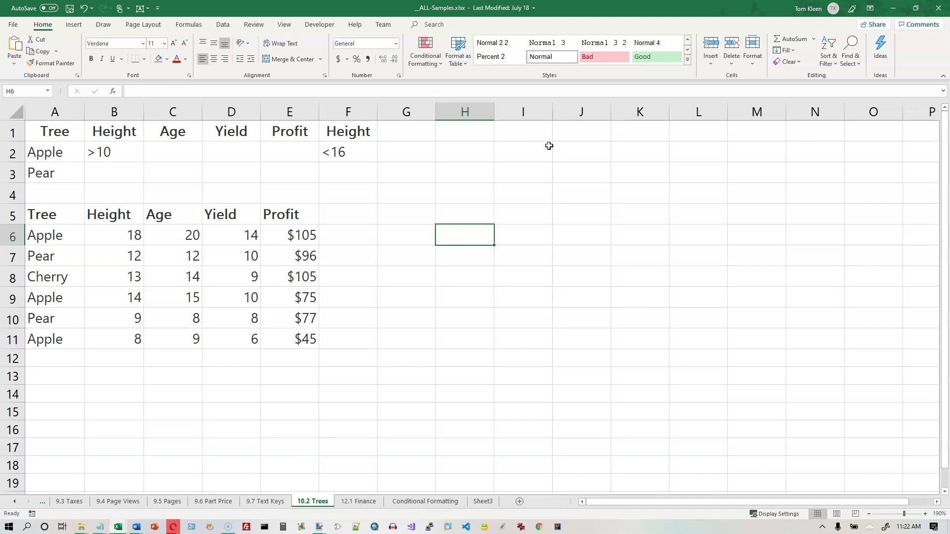
pyautogui.write('Lowest Profit:')
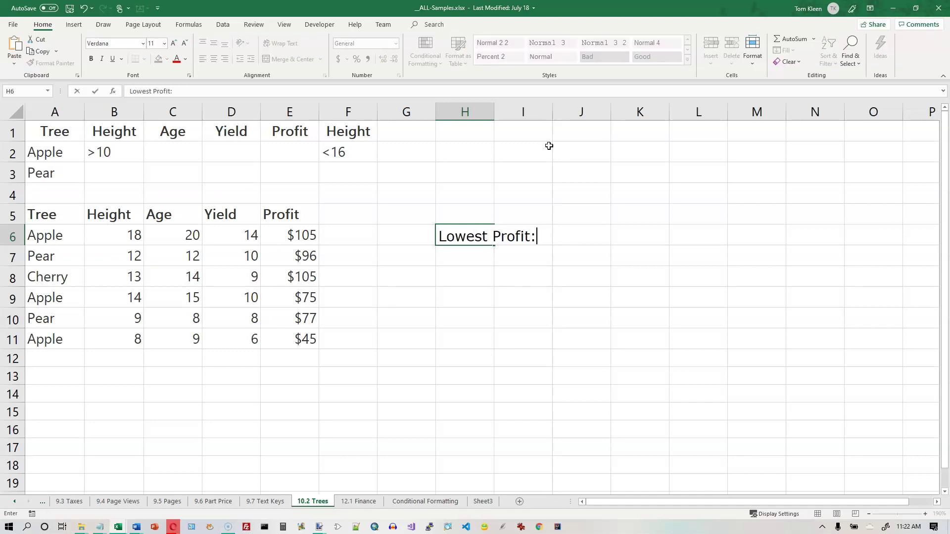
pyautogui.press('Return')
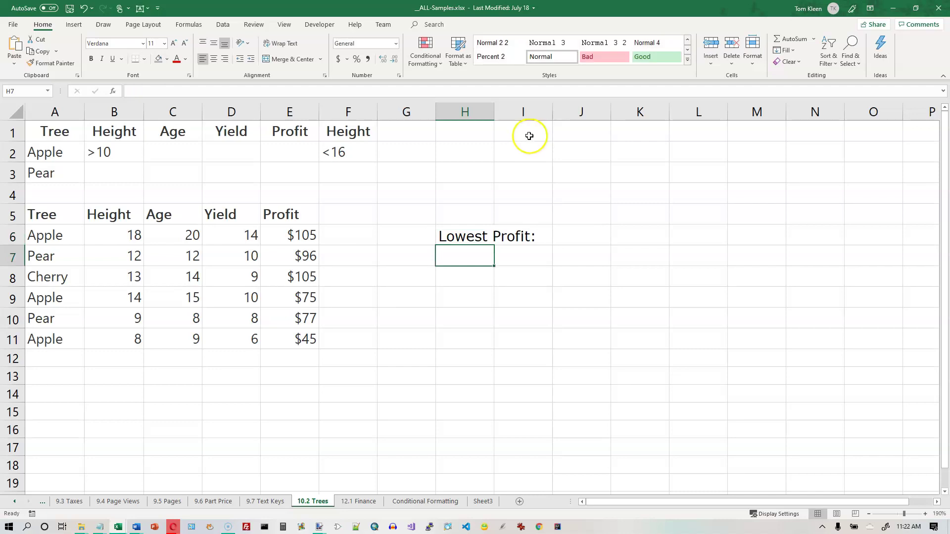
pyautogui.click(466, 236)
pyautogui.click(472, 116)
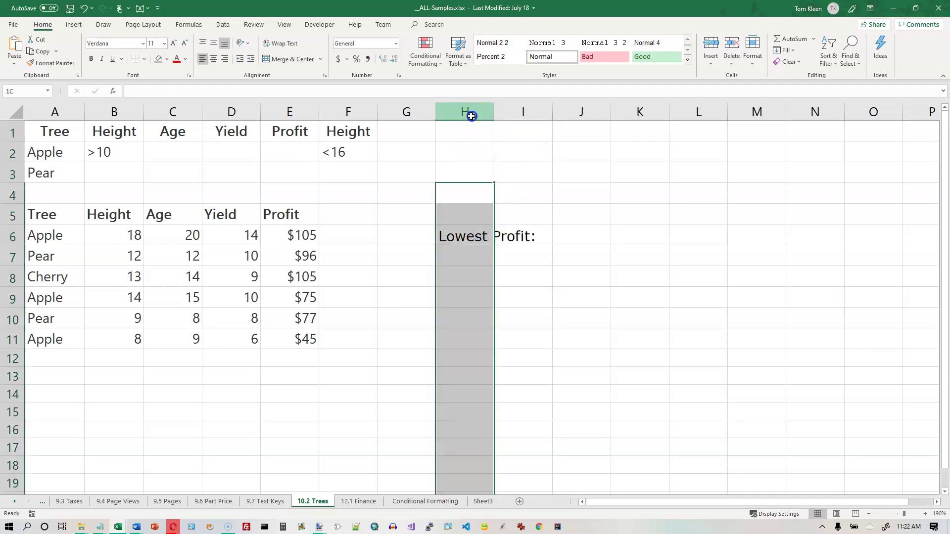
pyautogui.click(224, 59)
# Step: Enter the label "Lowest Profit for Apple Trees:" in H7 and move both labels to I6:I7
pyautogui.click(476, 253)
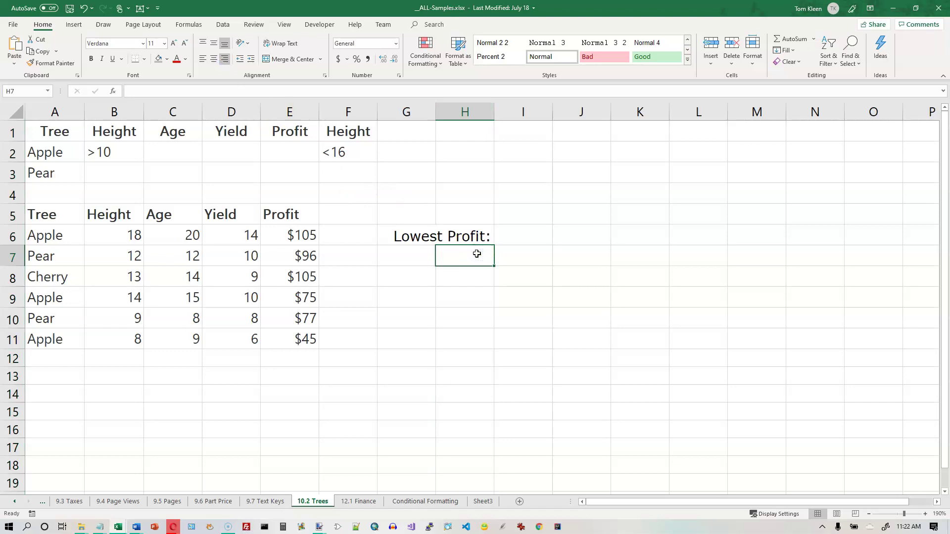
pyautogui.write('L')
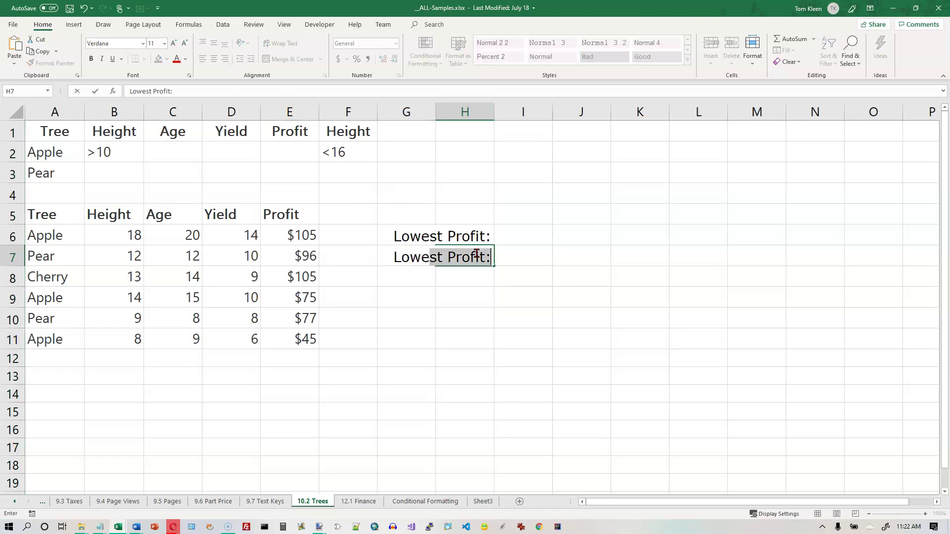
pyautogui.write('owest Profi')
pyautogui.press('BackSpace')
pyautogui.press('BackSpace')
pyautogui.press('BackSpace')
pyautogui.press('BackSpace')
pyautogui.press('BackSpace')
pyautogui.press('BackSpace')
pyautogui.press('BackSpace')
pyautogui.write('Profit for Apple Trees:')
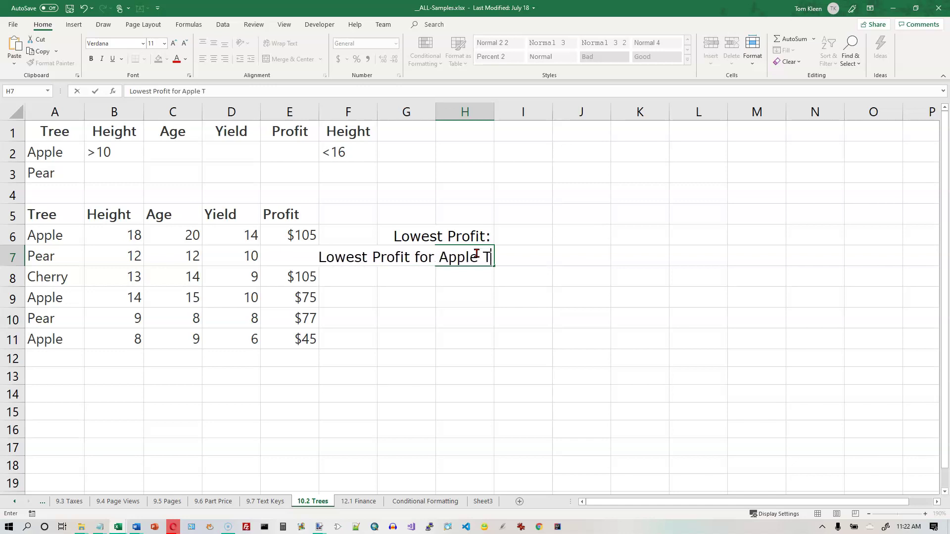
pyautogui.press('Return')
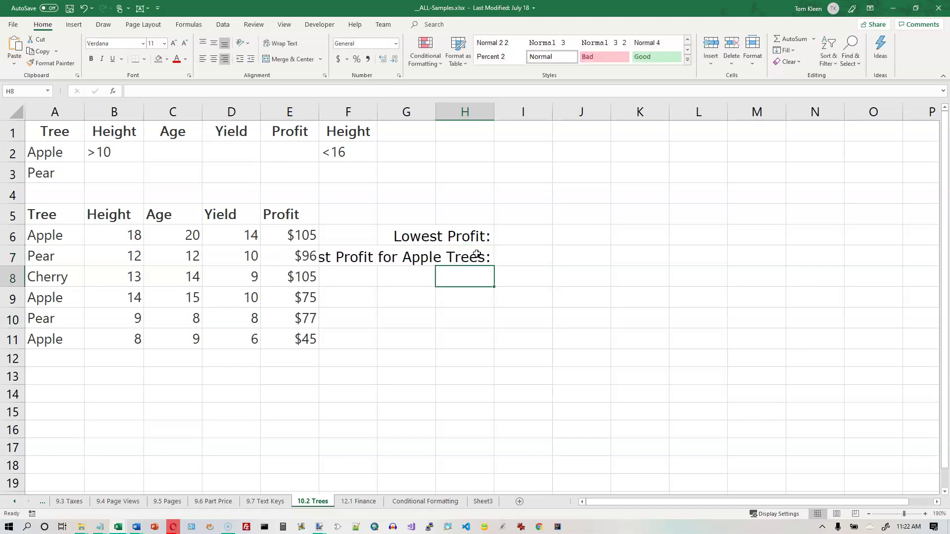
pyautogui.click(475, 238)
pyautogui.moveTo(476, 238); pyautogui.dragTo(538, 235)
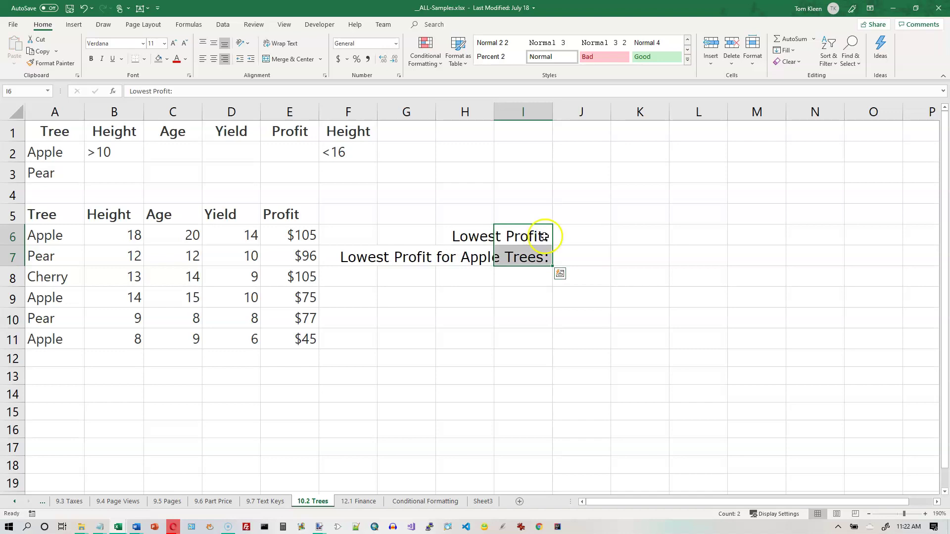
# Step: Calculate the lowest overall profit in J6 with the MIN function over E6:E11
pyautogui.click(580, 235)
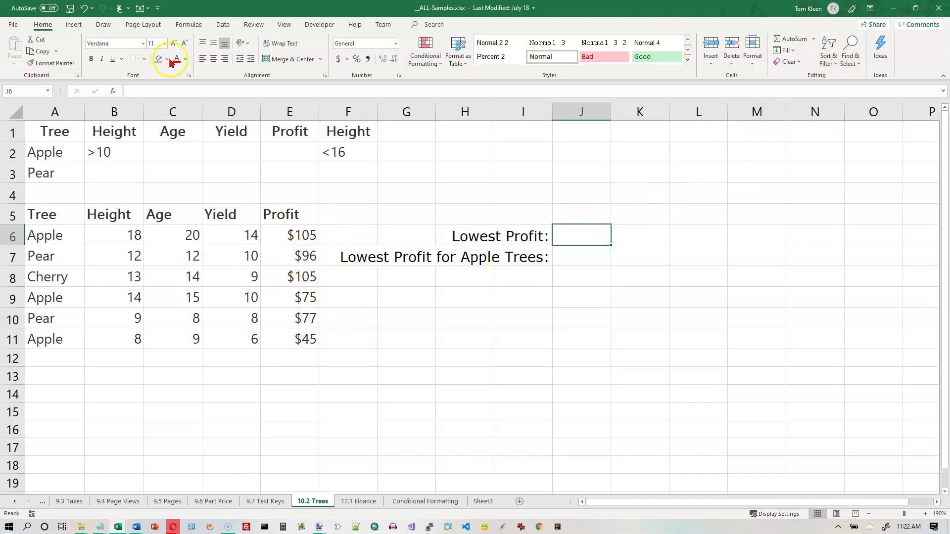
pyautogui.click(813, 39)
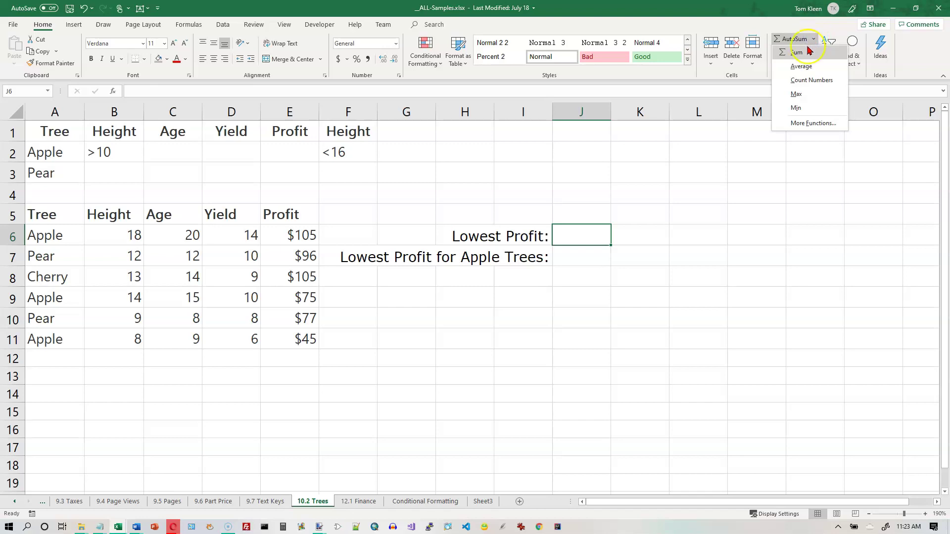
pyautogui.click(804, 109)
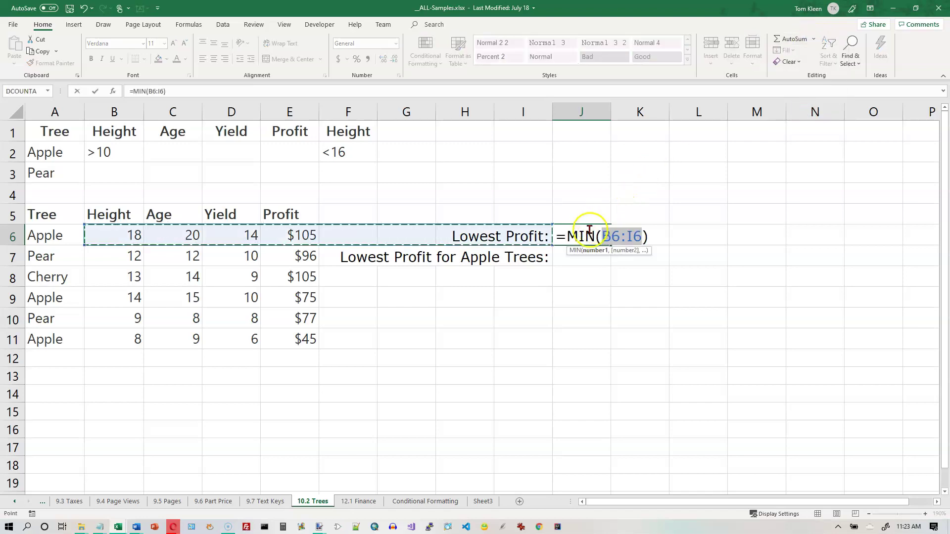
pyautogui.moveTo(305, 234); pyautogui.dragTo(301, 331)
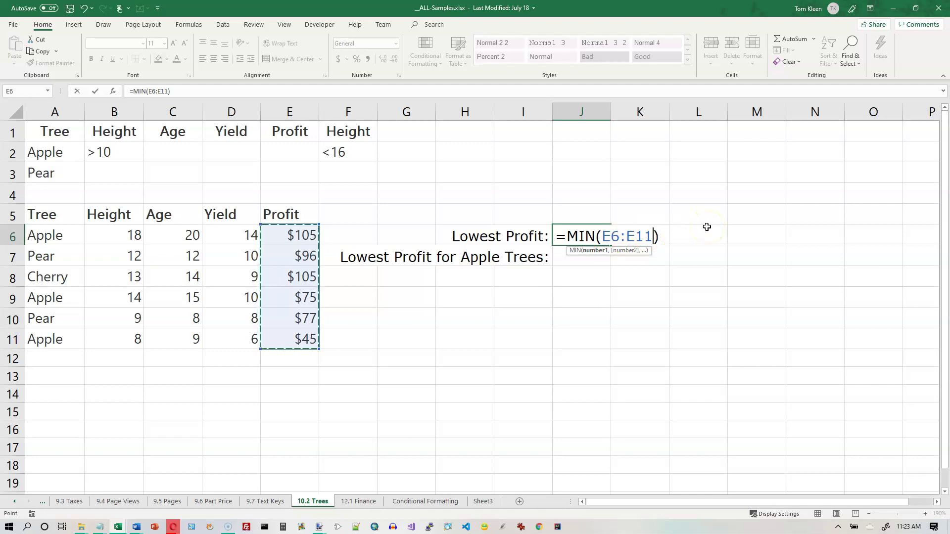
pyautogui.press('Return')
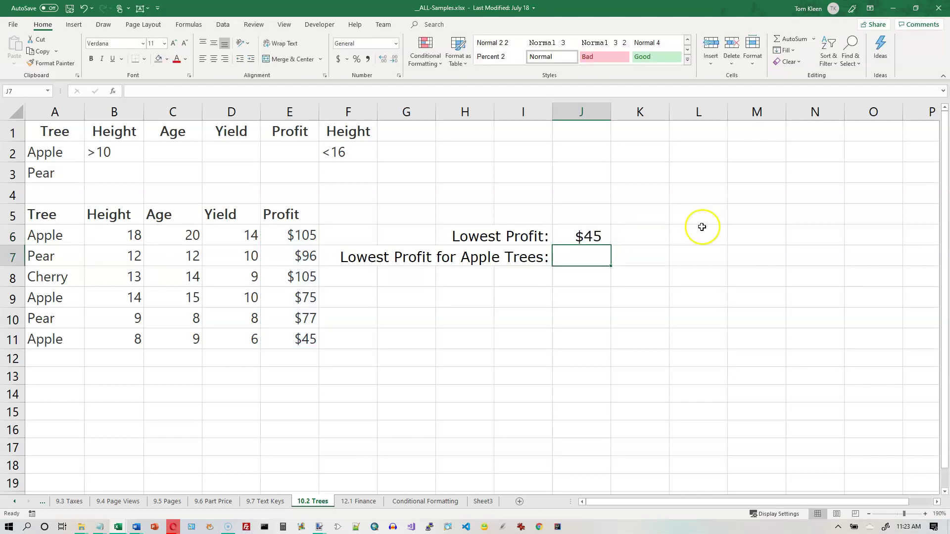
# Step: Examine the Profit values in E6:E11 and the Apple rows of the tree table that the two minimums concern
pyautogui.moveTo(303, 237); pyautogui.dragTo(305, 333)
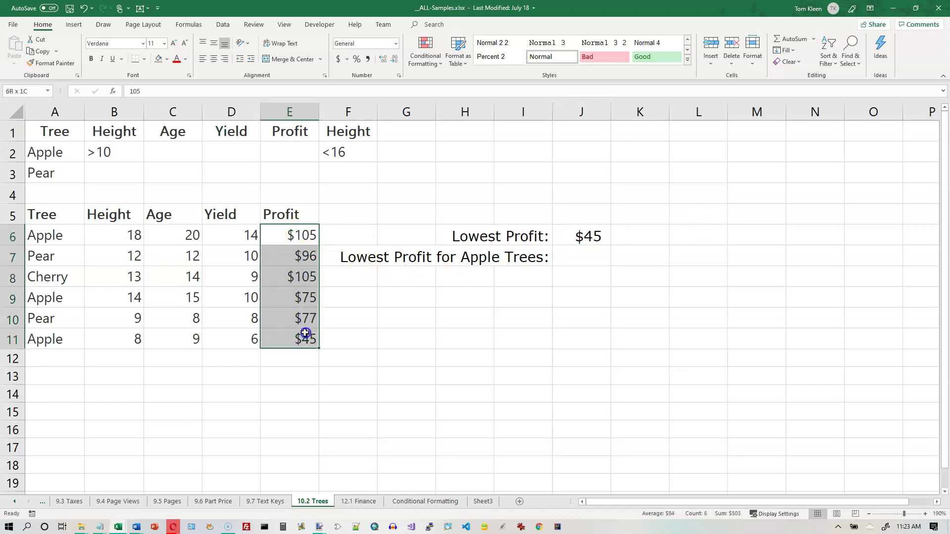
pyautogui.click(581, 257)
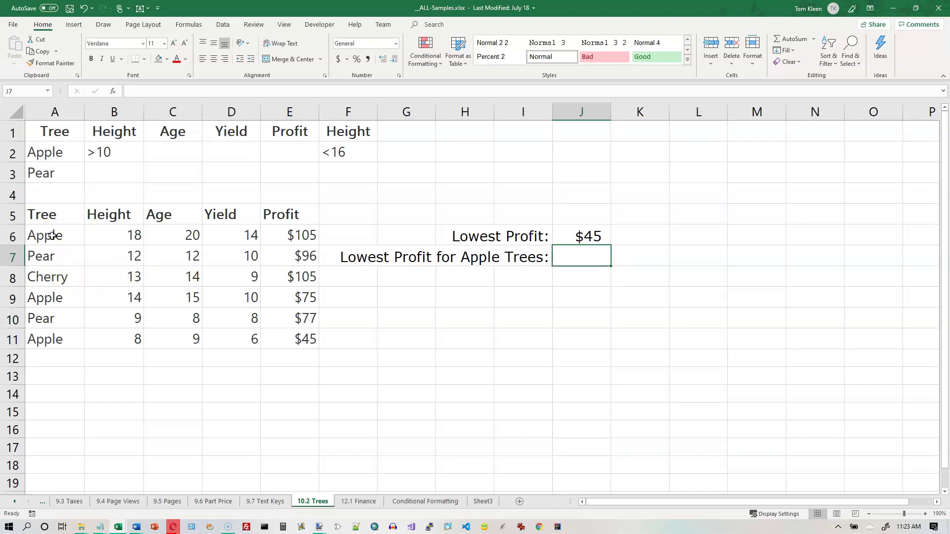
pyautogui.moveTo(52, 235); pyautogui.dragTo(304, 237)
pyautogui.moveTo(50, 299); pyautogui.dragTo(297, 295)
pyautogui.moveTo(42, 338); pyautogui.dragTo(288, 336)
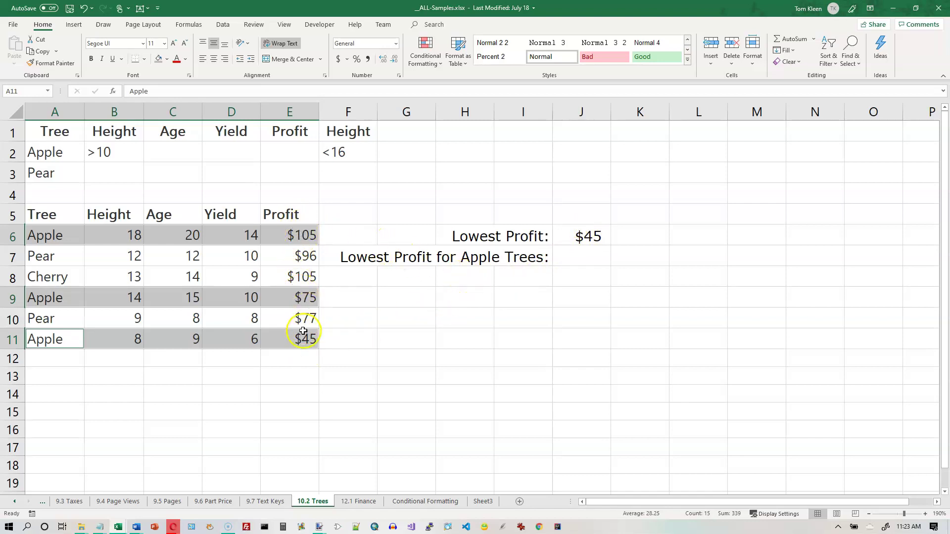
pyautogui.click(580, 256)
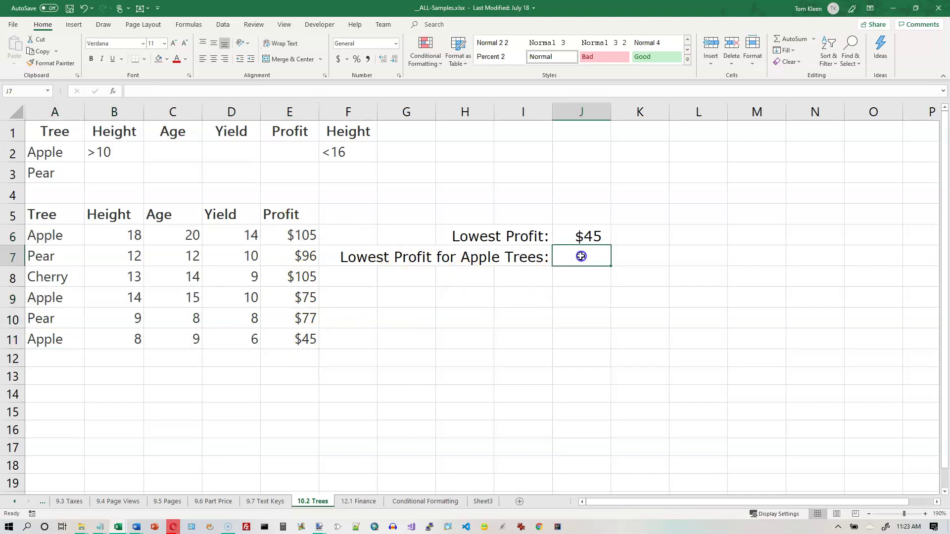
# Step: Set the profit of the Pear tree in E10 to 35
pyautogui.click(306, 318)
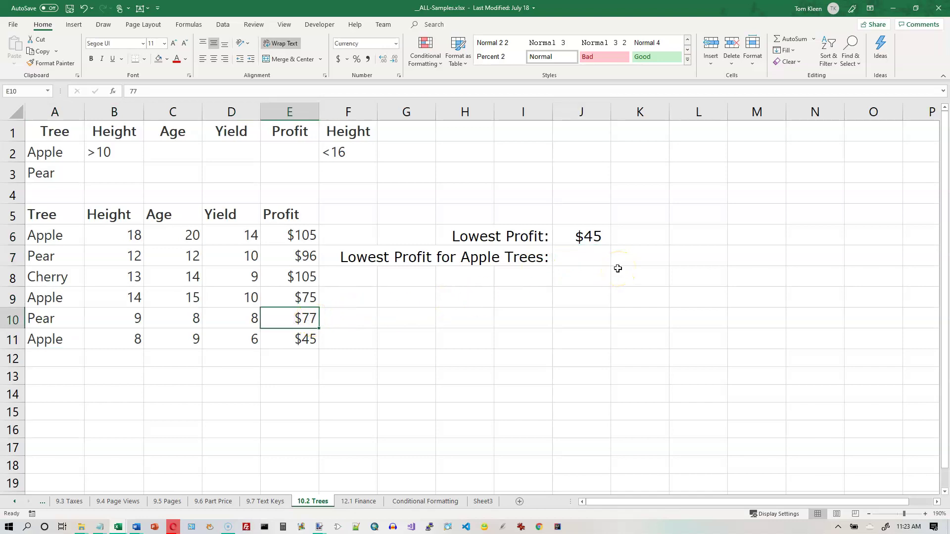
pyautogui.write('35')
pyautogui.press('Return')
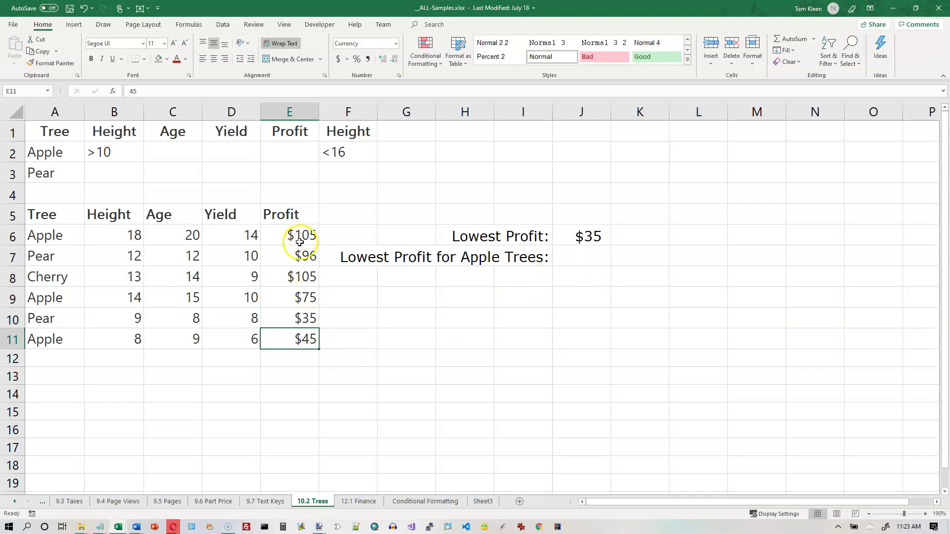
# Step: Insert the database function DMIN in J7, beside the apple trees label
pyautogui.click(588, 259)
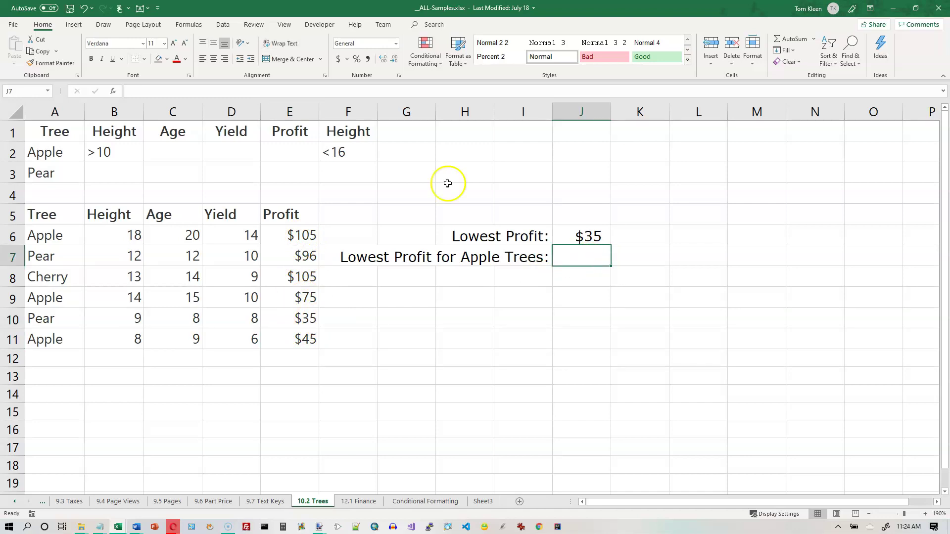
pyautogui.click(190, 25)
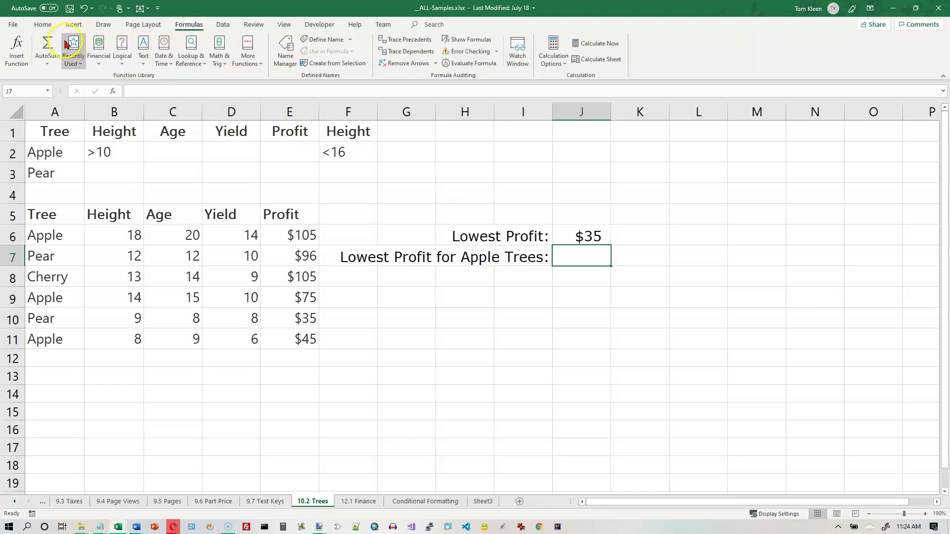
pyautogui.click(16, 44)
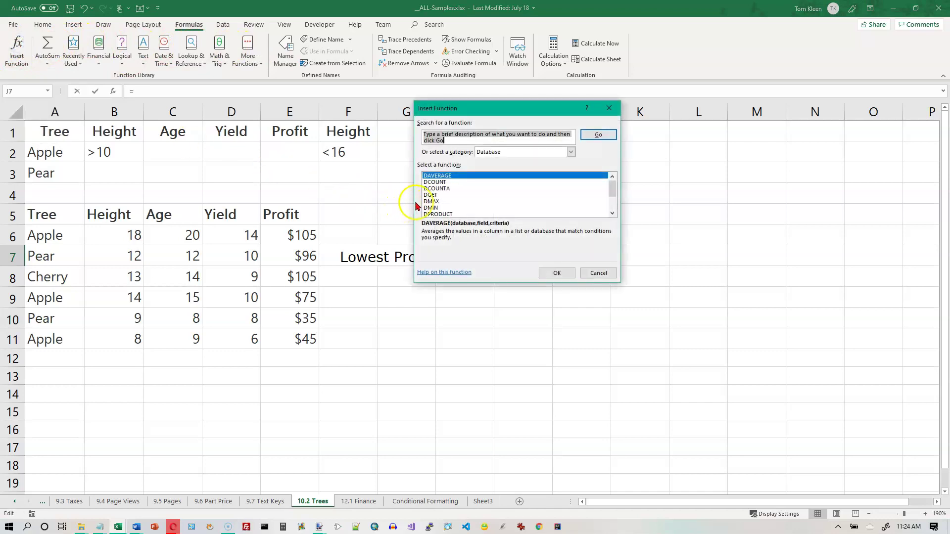
pyautogui.click(430, 208)
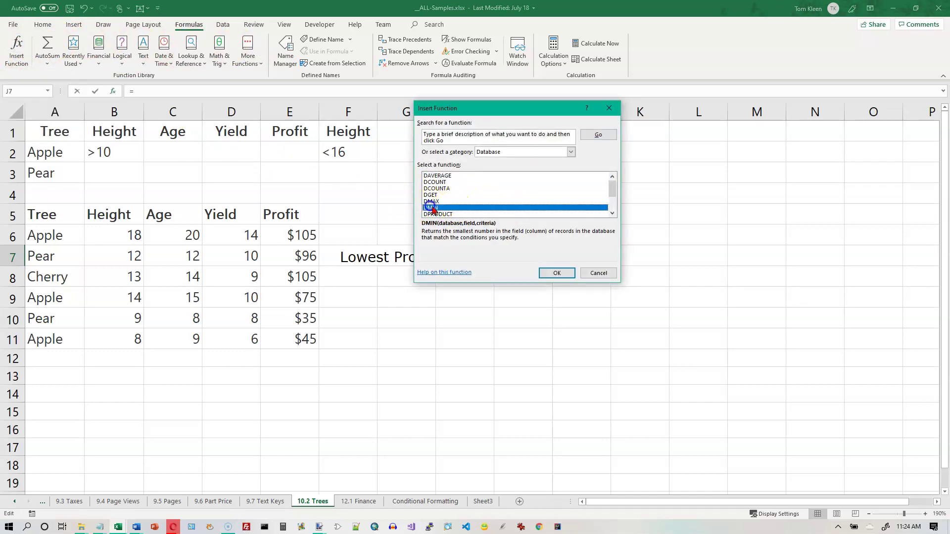
pyautogui.click(552, 273)
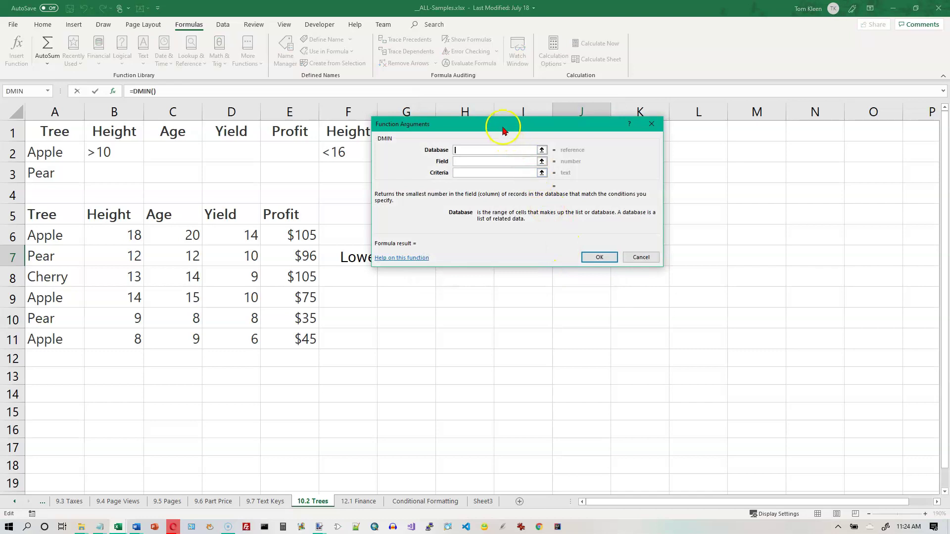
# Step: Complete the DMIN function with database A5:E11, field E5 and criteria A1:A2
pyautogui.moveTo(503, 127); pyautogui.dragTo(543, 143)
pyautogui.moveTo(74, 212); pyautogui.dragTo(276, 332)
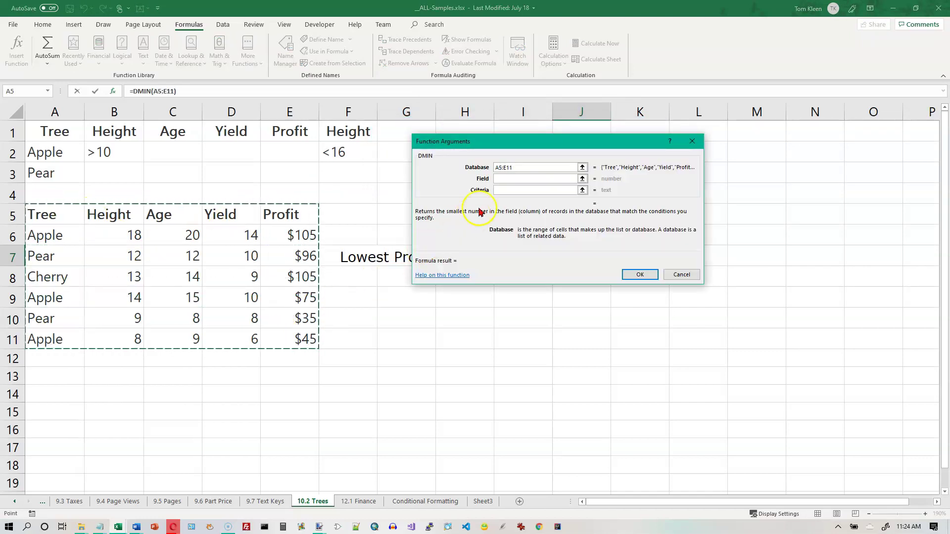
pyautogui.click(506, 180)
pyautogui.click(284, 215)
pyautogui.click(511, 190)
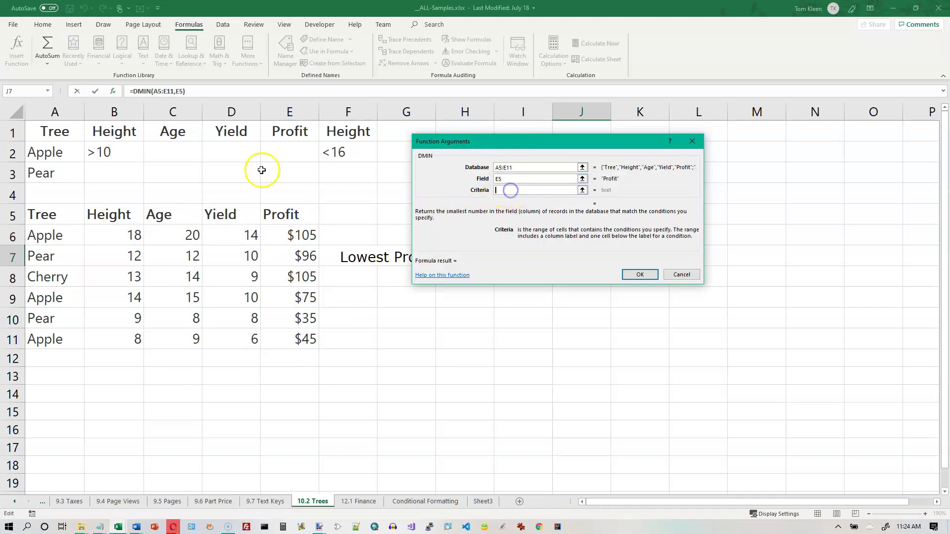
pyautogui.click(69, 132)
pyautogui.moveTo(69, 131); pyautogui.dragTo(70, 151)
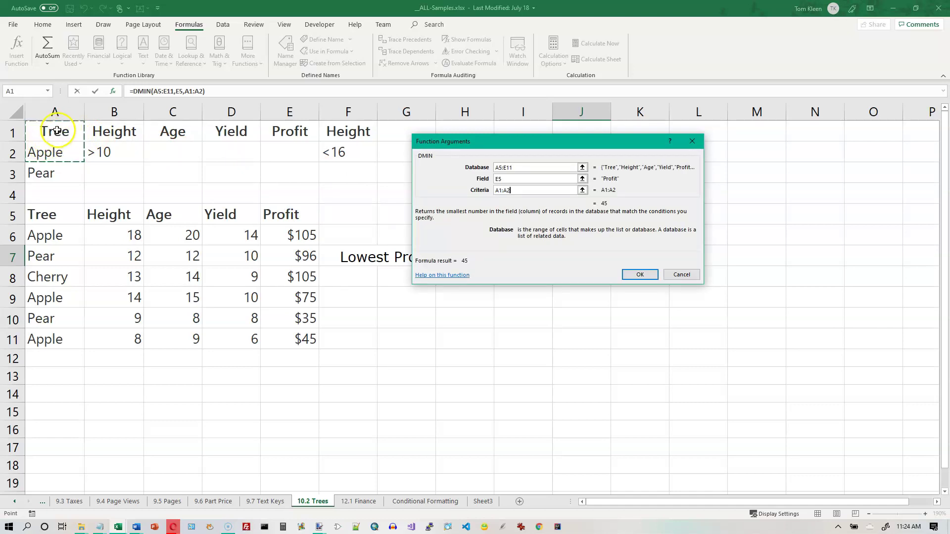
pyautogui.click(640, 275)
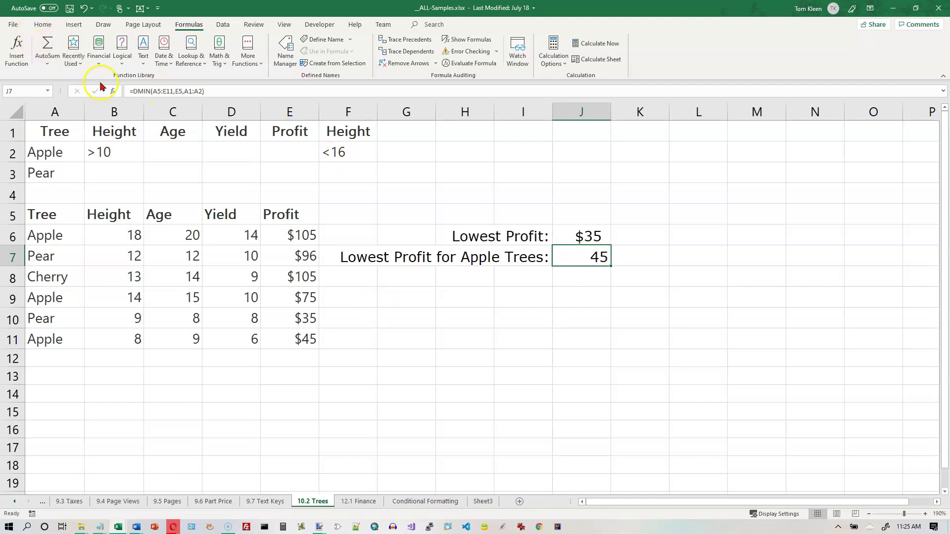
# Step: Change the criteria range of the DMIN function in J7 to A1:F2
pyautogui.click(112, 92)
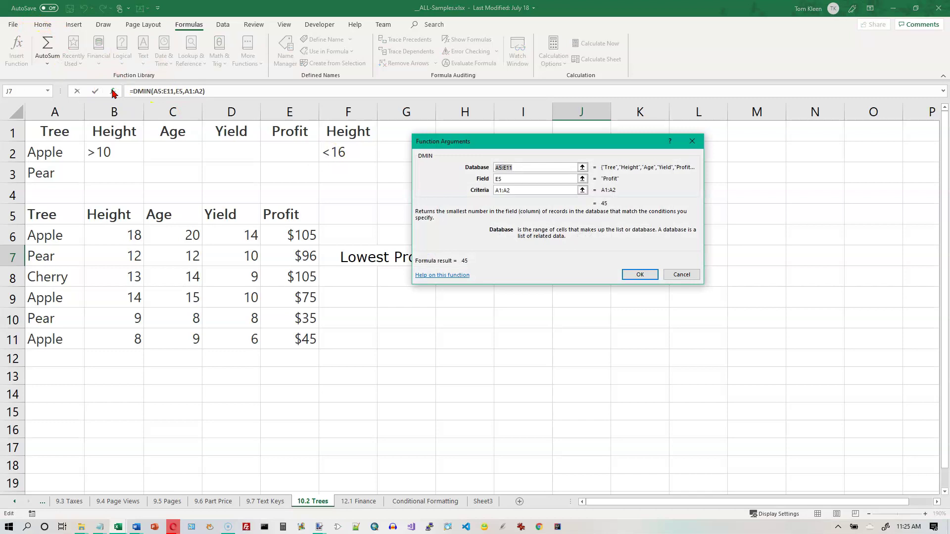
pyautogui.click(517, 191)
pyautogui.moveTo(60, 130); pyautogui.dragTo(345, 155)
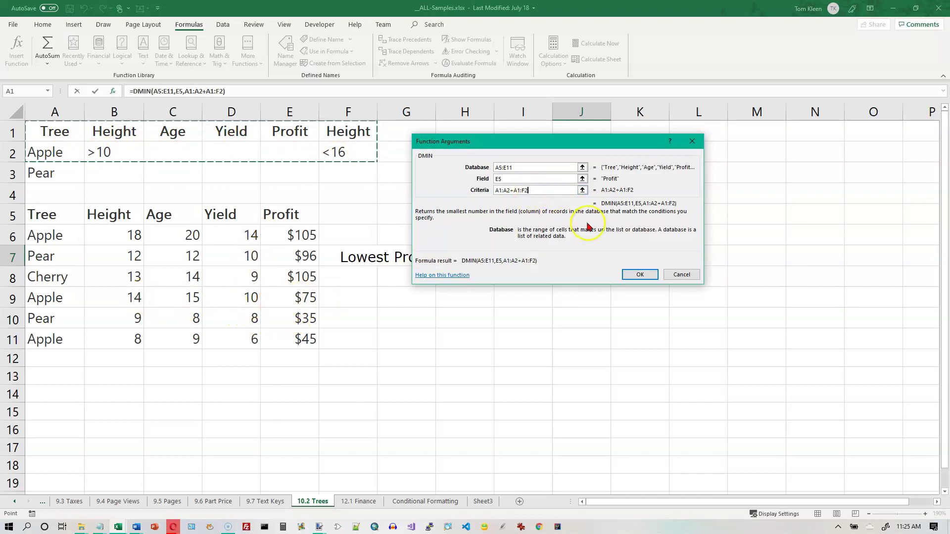
pyautogui.click(515, 191)
pyautogui.press('BackSpace')
pyautogui.press('BackSpace')
pyautogui.press('BackSpace')
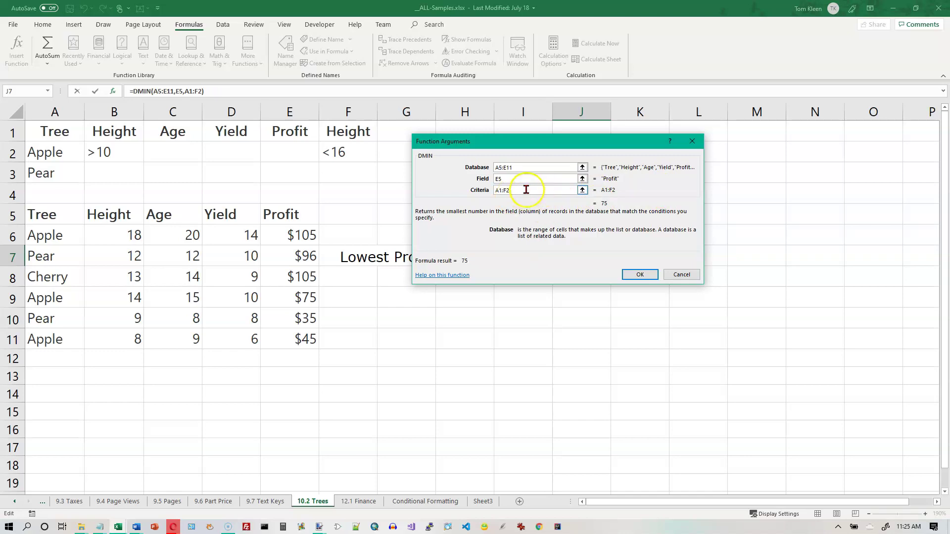
pyautogui.click(640, 276)
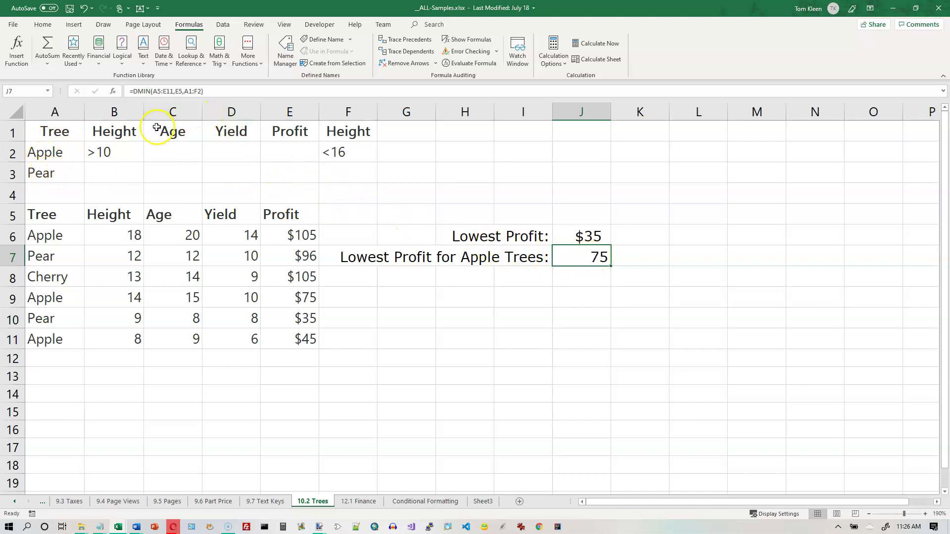
# Step: Extend the criteria range of the DMIN function in J7 to A1:F3
pyautogui.click(114, 91)
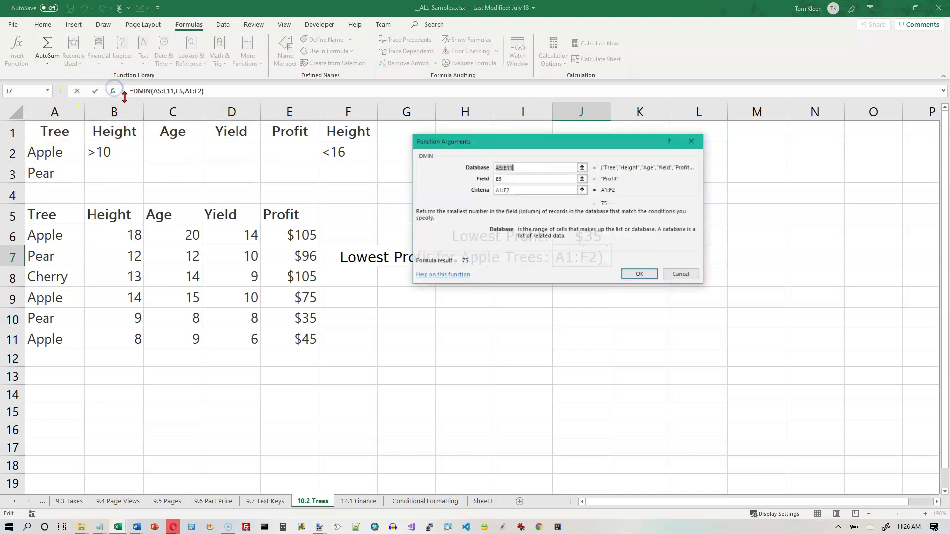
pyautogui.click(531, 192)
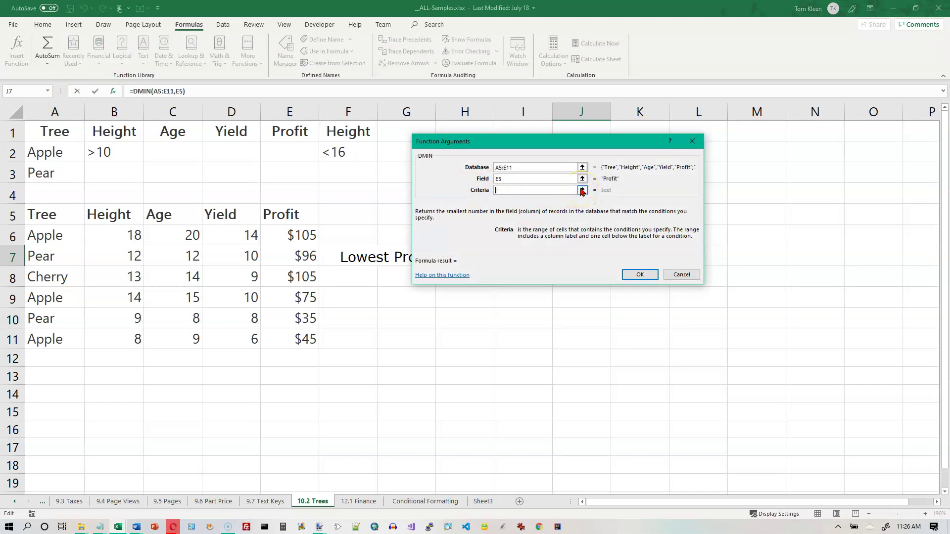
pyautogui.click(582, 191)
pyautogui.moveTo(63, 129); pyautogui.dragTo(324, 189)
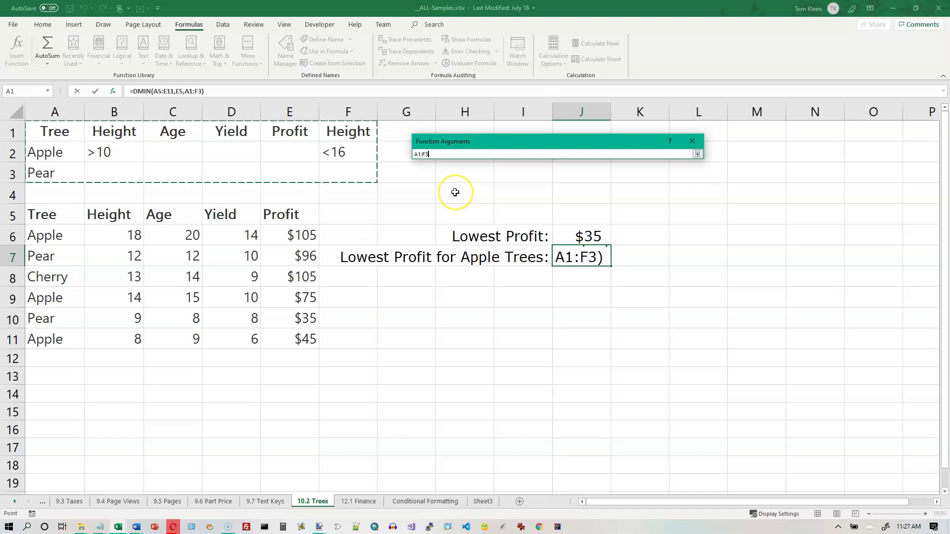
pyautogui.click(697, 154)
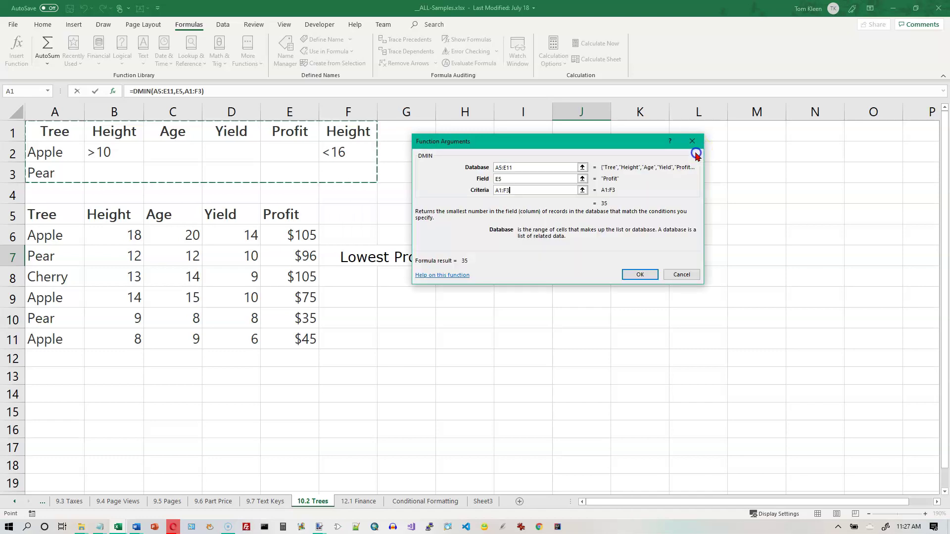
pyautogui.click(648, 275)
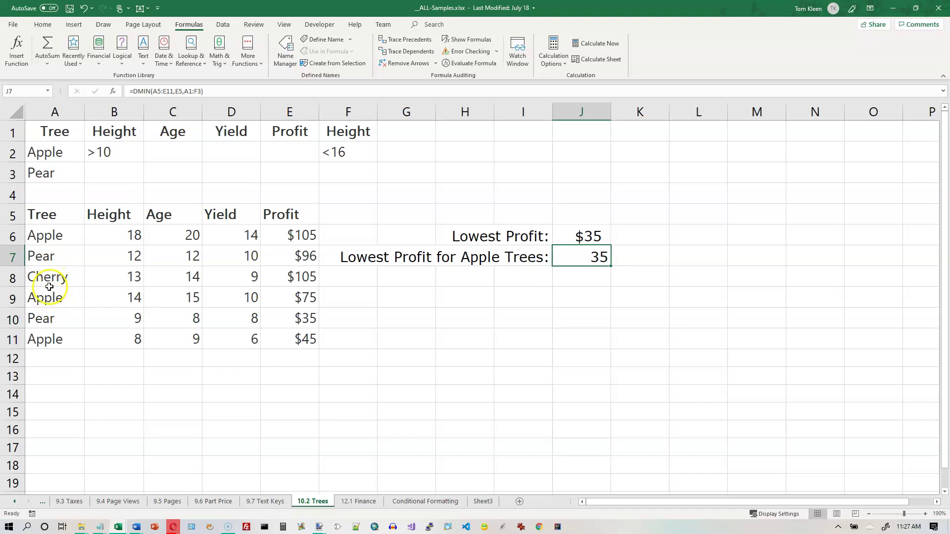
# Step: Check the DMIN result in J7 against the matching Apple and Pear records in rows 9, 7 and 10
pyautogui.moveTo(58, 297); pyautogui.dragTo(287, 298)
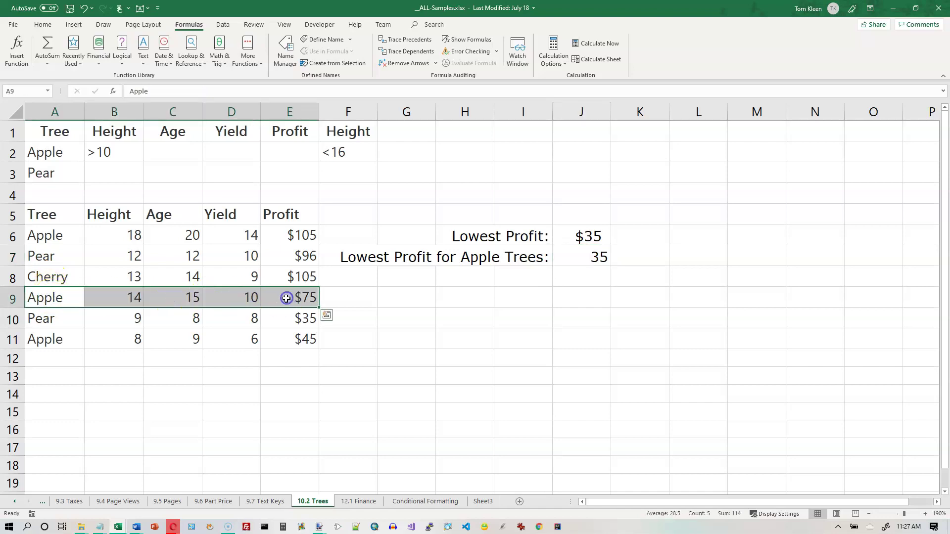
pyautogui.moveTo(58, 250); pyautogui.dragTo(286, 250)
pyautogui.keyDown('ctrl'); pyautogui.click(33, 314); pyautogui.keyUp('ctrl')
pyautogui.moveTo(33, 313); pyautogui.dragTo(299, 321)
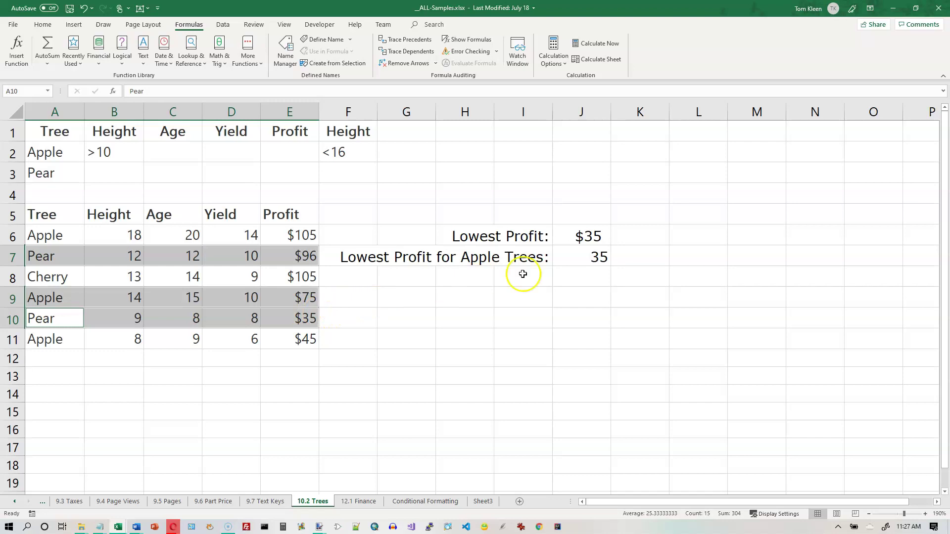
pyautogui.click(588, 258)
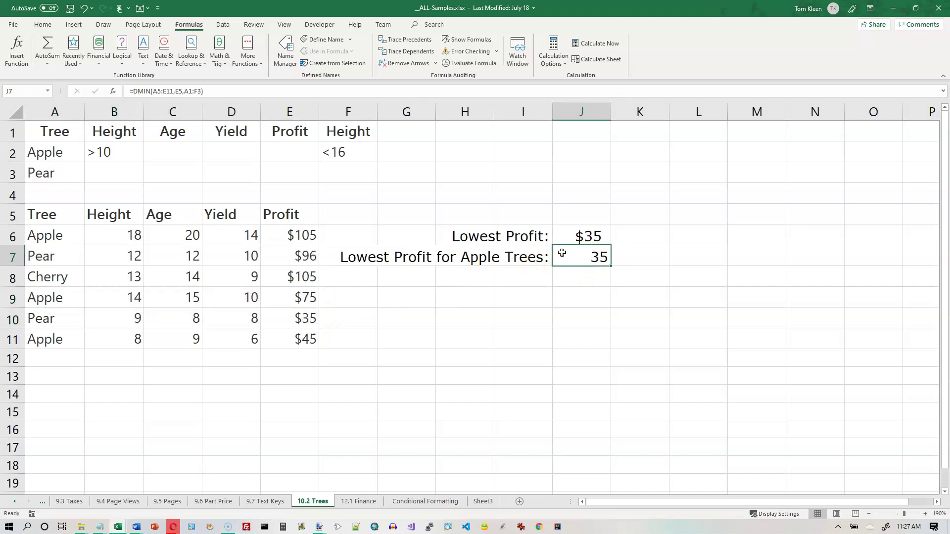
# Step: Name the tree data range A5:E11, including its header row, TreeTable
pyautogui.click(42, 212)
pyautogui.moveTo(43, 212); pyautogui.dragTo(276, 347)
pyautogui.click(27, 92)
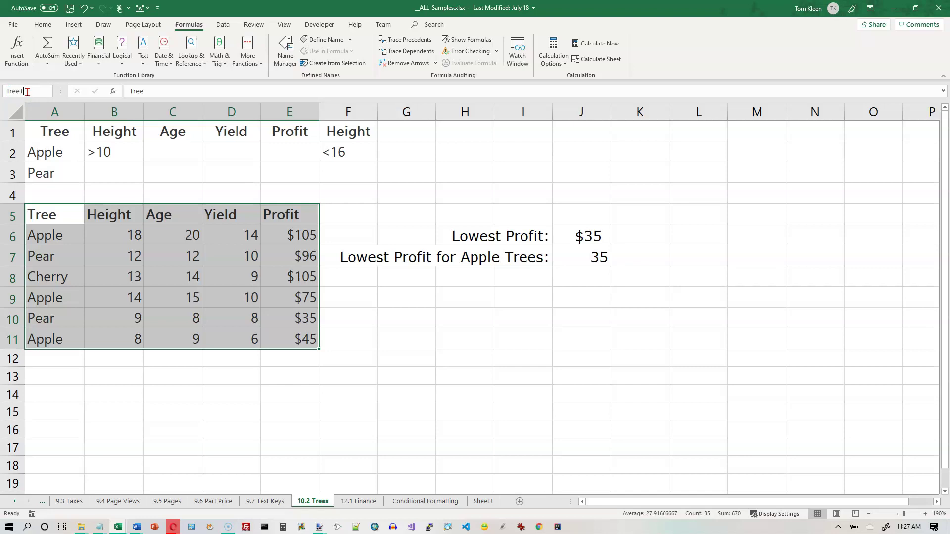
pyautogui.click(58, 95)
pyautogui.press('Return')
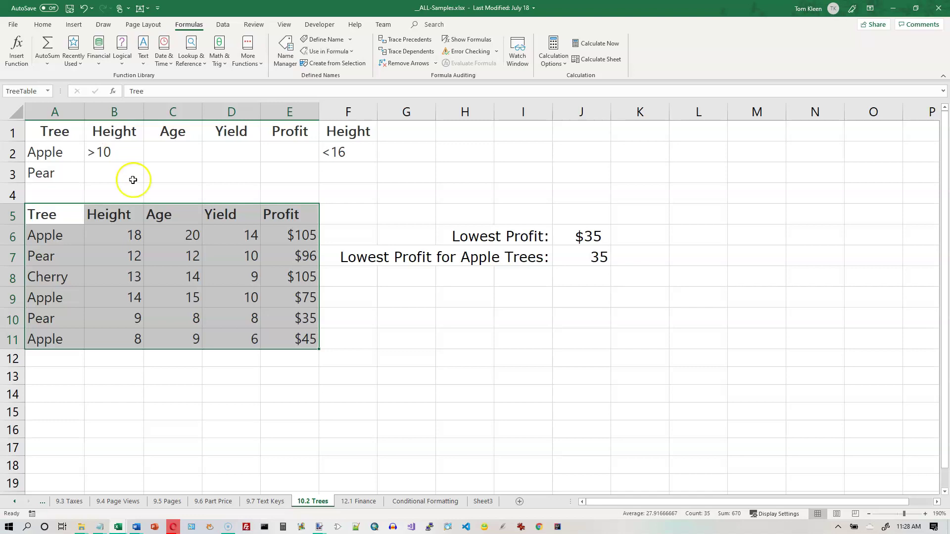
# Step: Replace the database argument of the DMIN function in J7 with the named range TreeTable
pyautogui.click(585, 259)
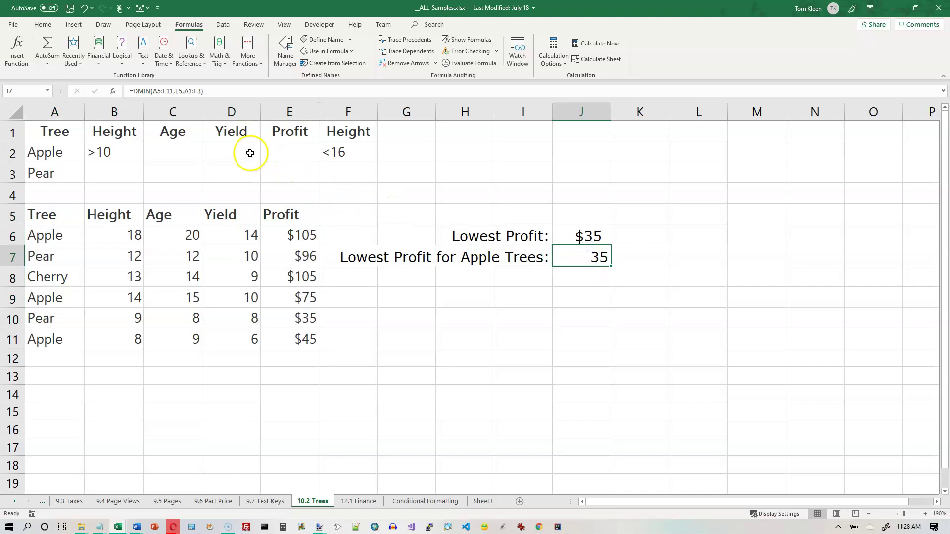
pyautogui.click(115, 90)
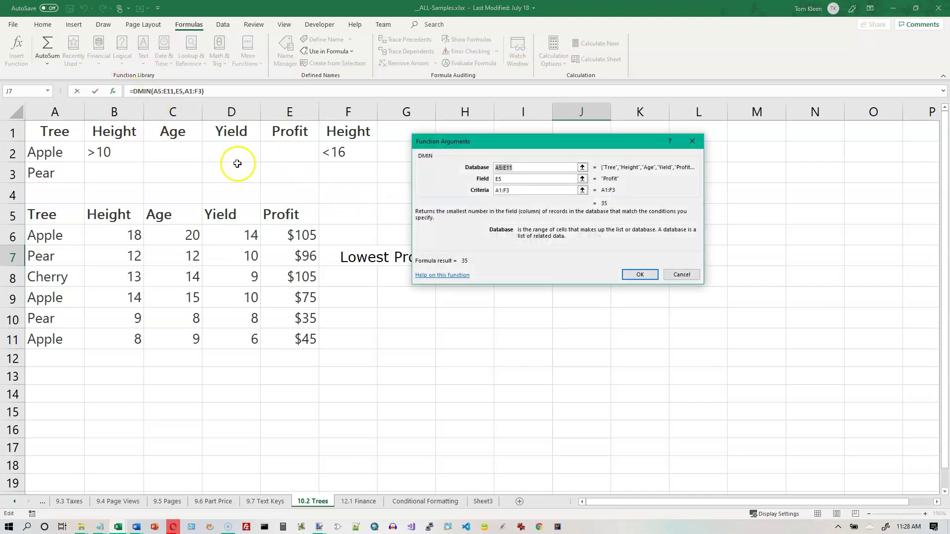
pyautogui.press('BackSpace')
pyautogui.write('TreeTable')
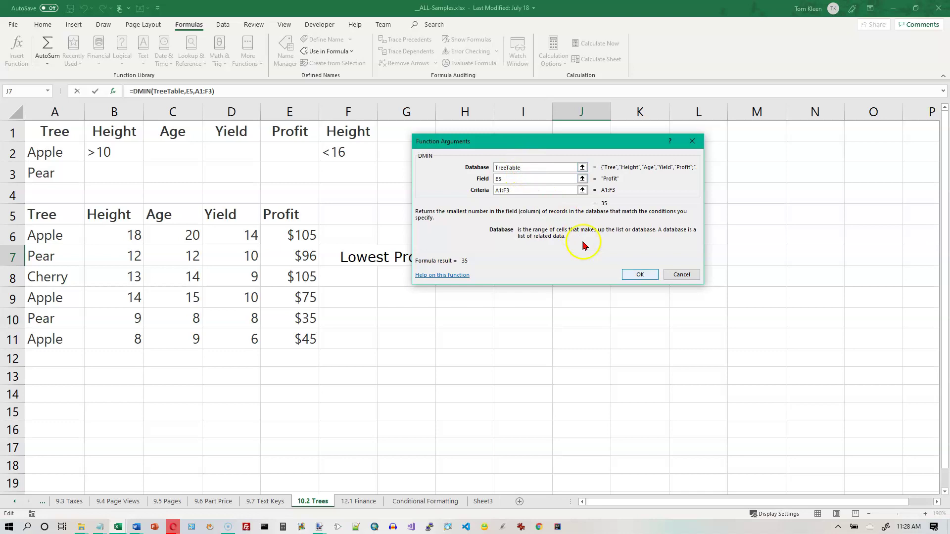
pyautogui.click(646, 279)
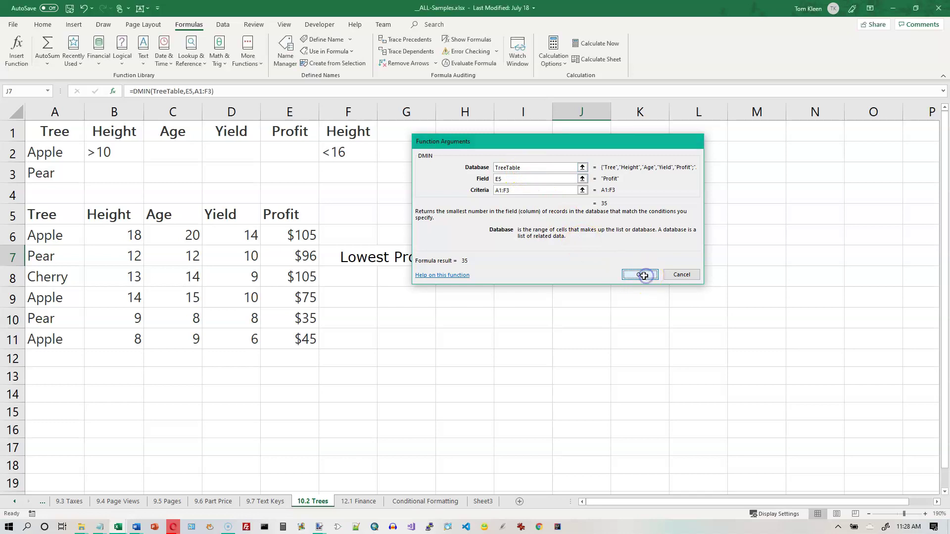